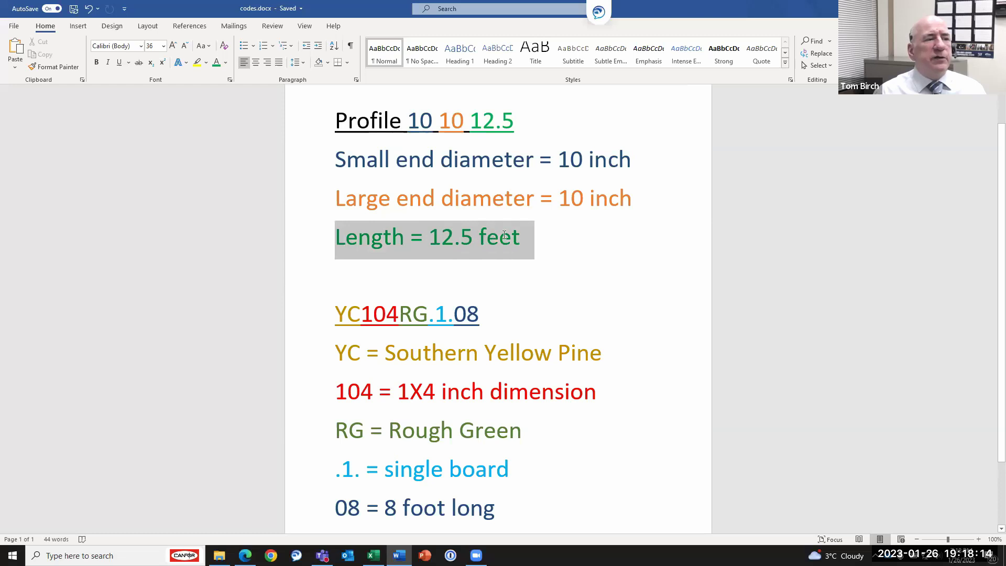
- Highlight the product code YC104RG.1.08 in the codes document and review the meaning of each of its parts
left_click(556, 250)
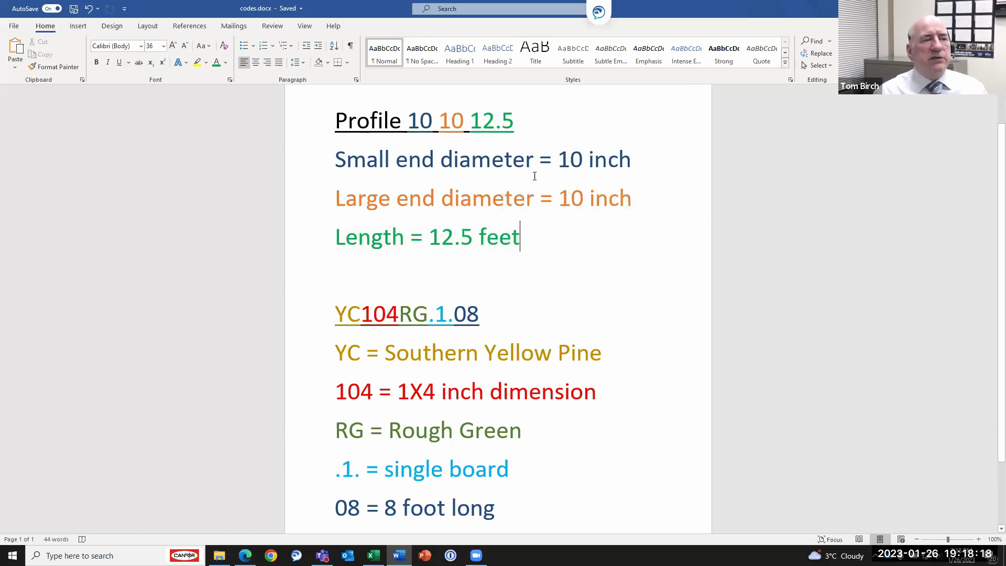
scroll(561, 276, "down", 3)
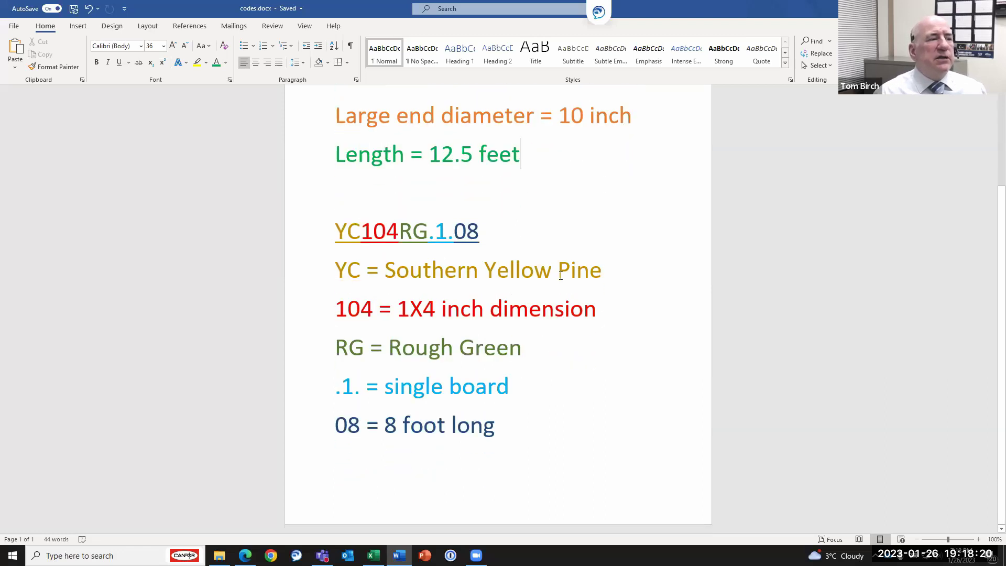
left_click_drag(335, 227, 492, 232)
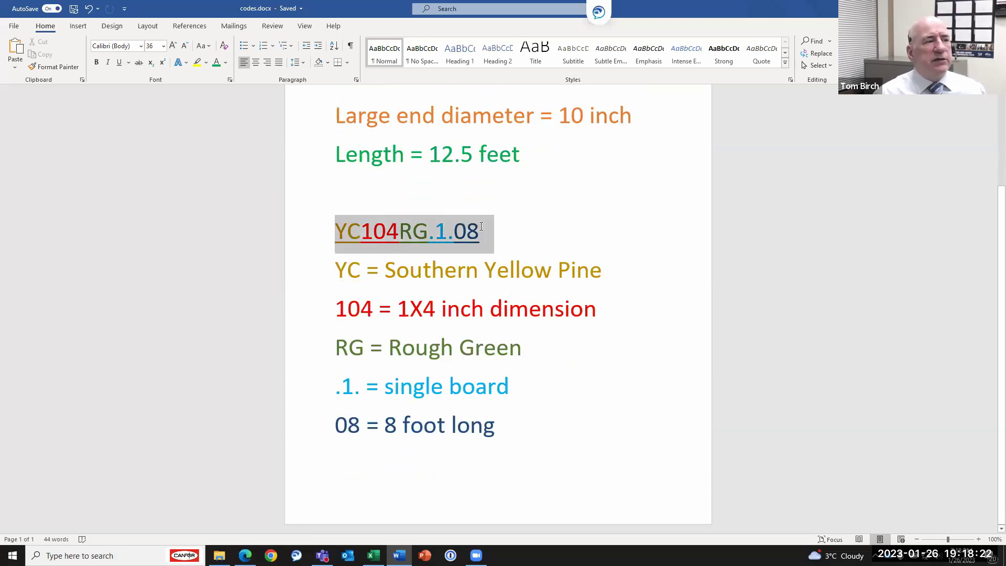
left_click(617, 296)
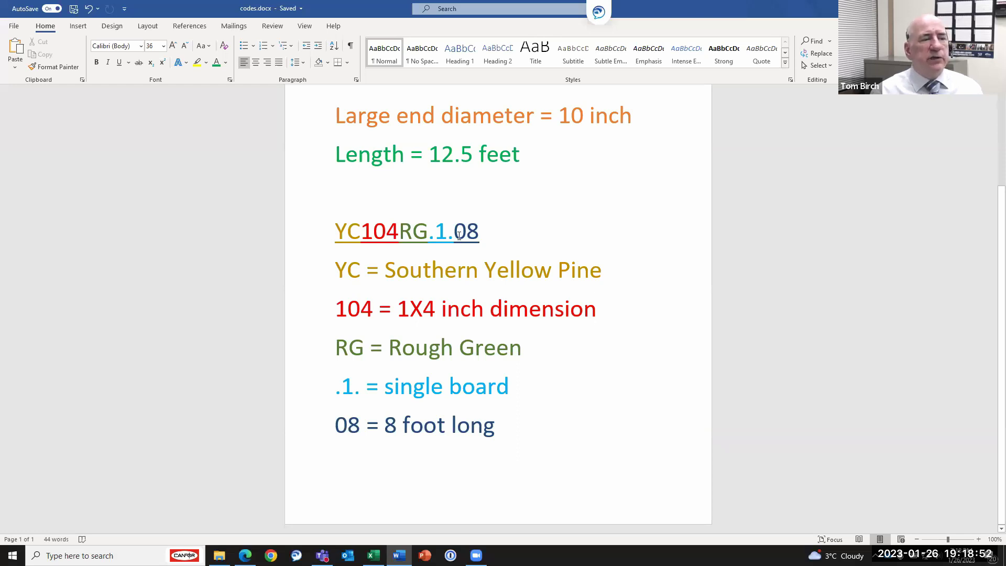
scroll(520, 257, "up", 1)
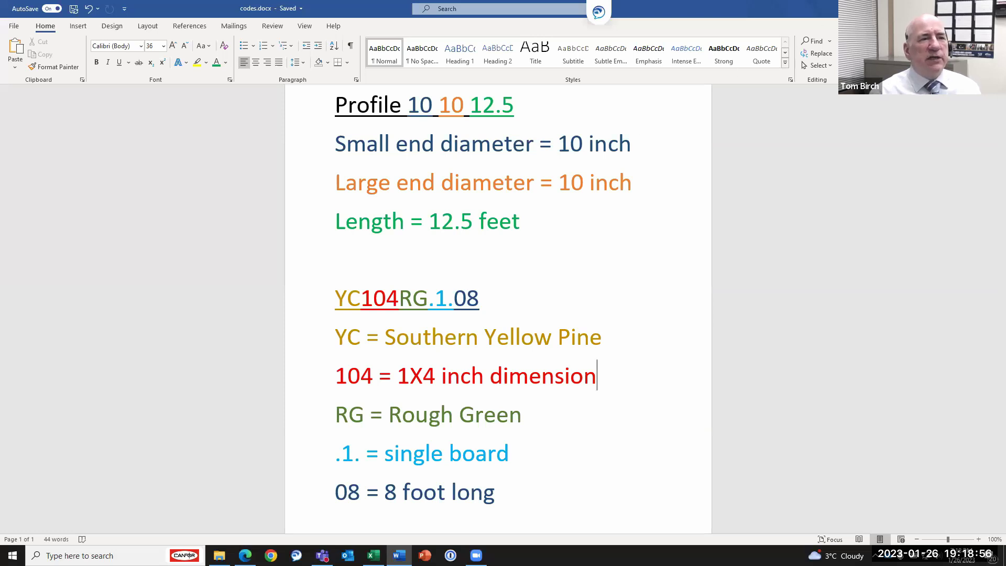
- Switch to the Power BI Wood Products report and examine the KPI breakdown by size and product under Profile 10 10 12.5
key("alt+Tab")
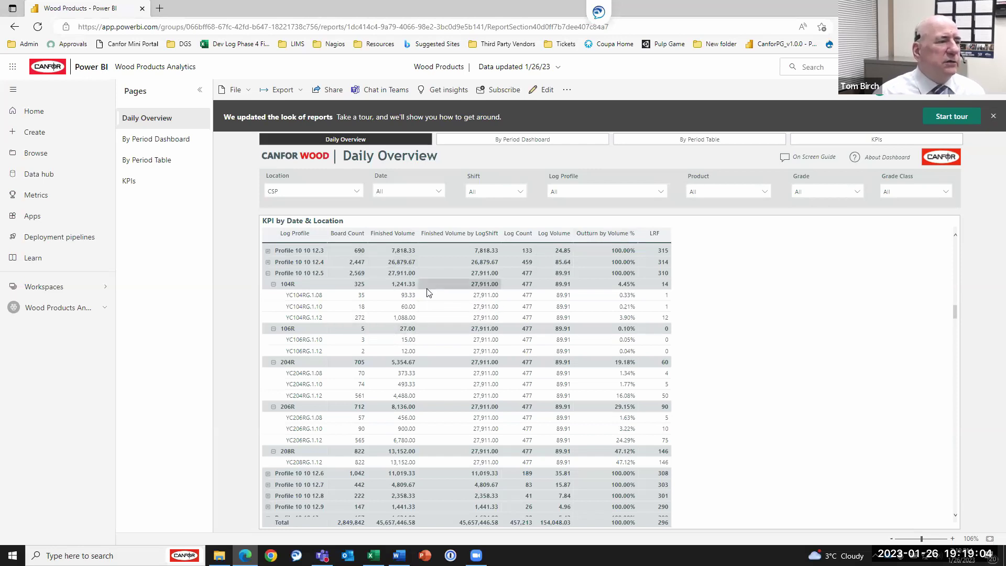
left_click(928, 540)
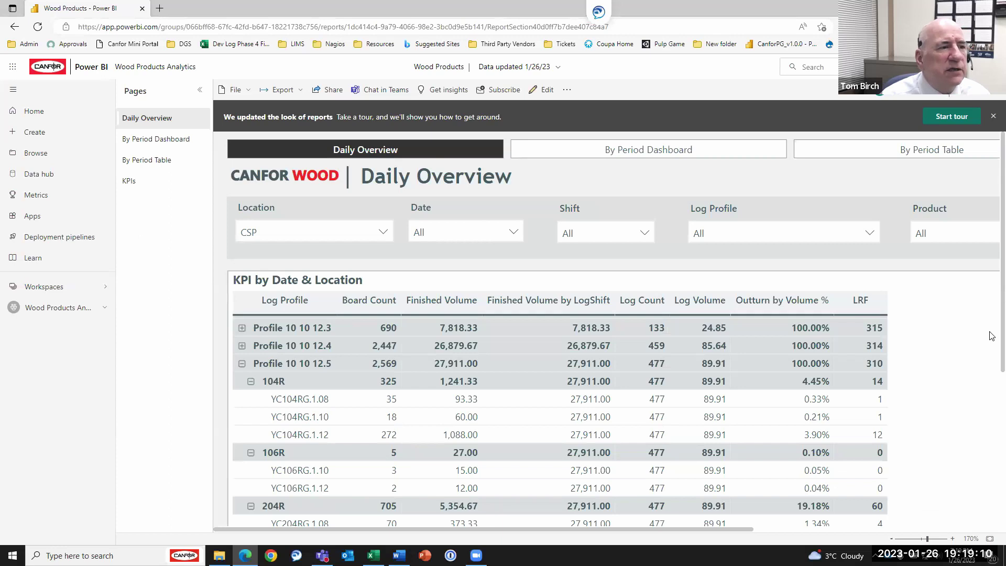
scroll(992, 336, "down", 3)
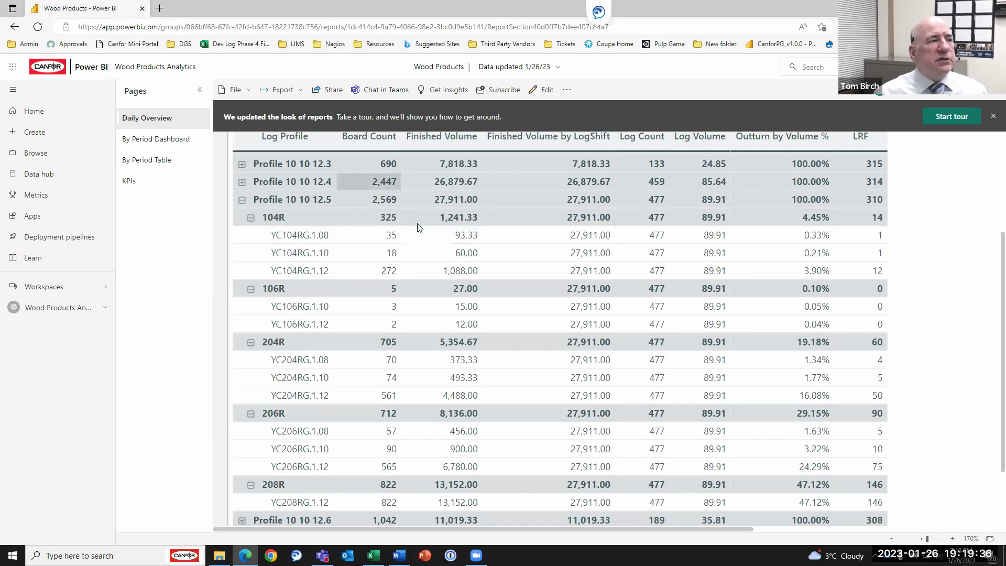
scroll(422, 229, "up", 2)
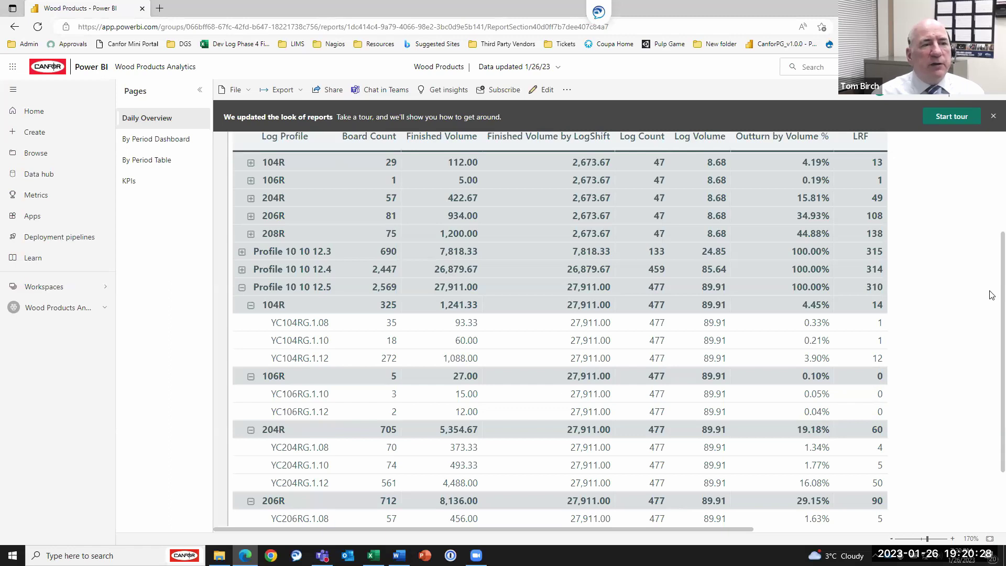
scroll(985, 246, "up", 1)
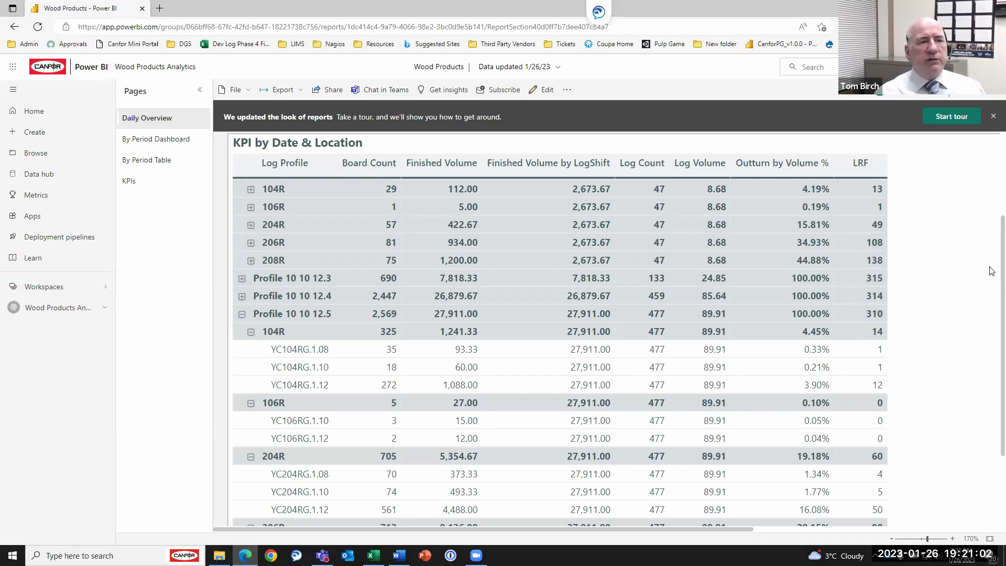
scroll(992, 268, "down", 5)
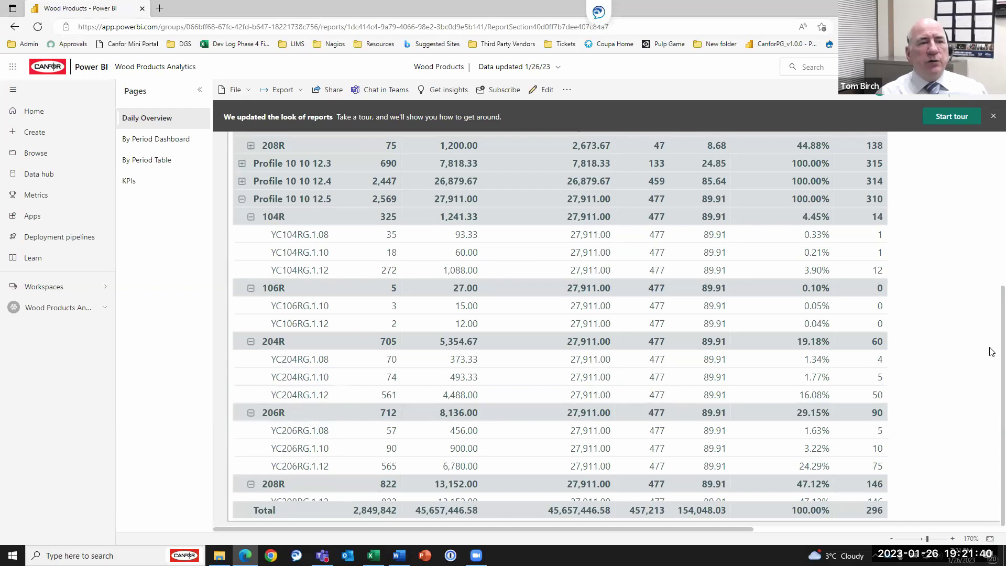
scroll(992, 362, "up", 1)
scroll(992, 362, "down", 1)
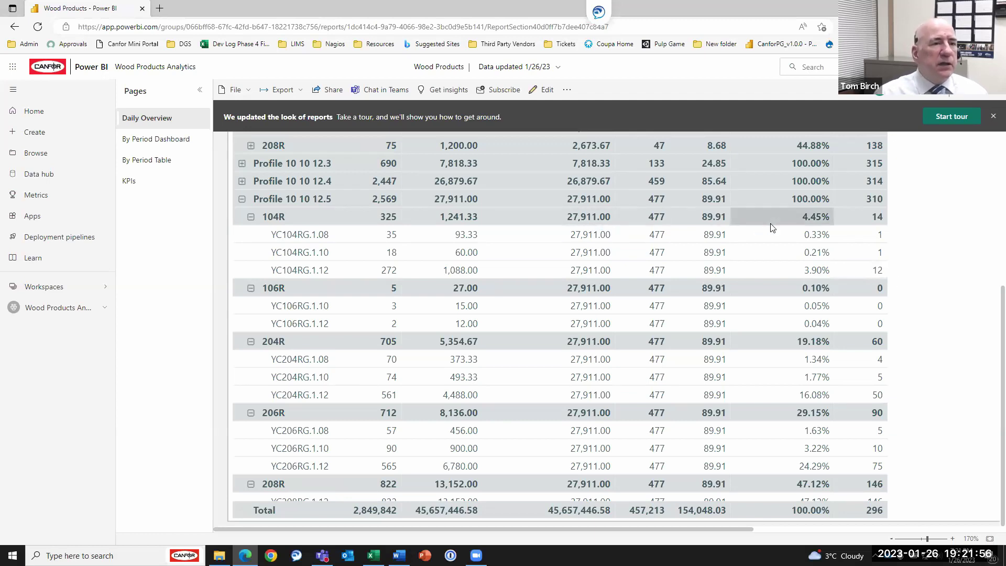
scroll(913, 234, "up", 6)
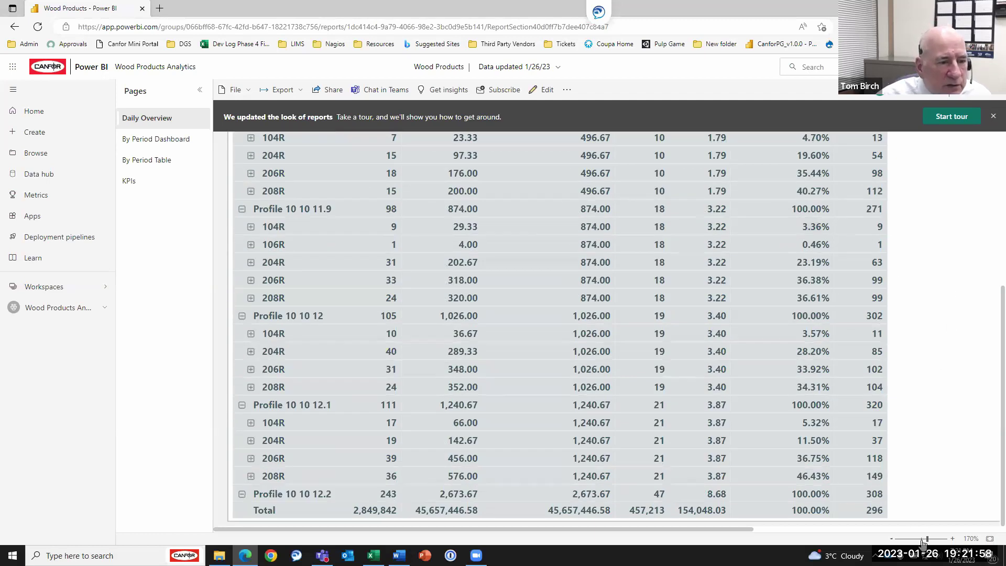
- Shorten the Log Profile search to "Profile 13" and filter the Daily Overview to Profile 13 14 18.2
left_click_drag(927, 539, 921, 540)
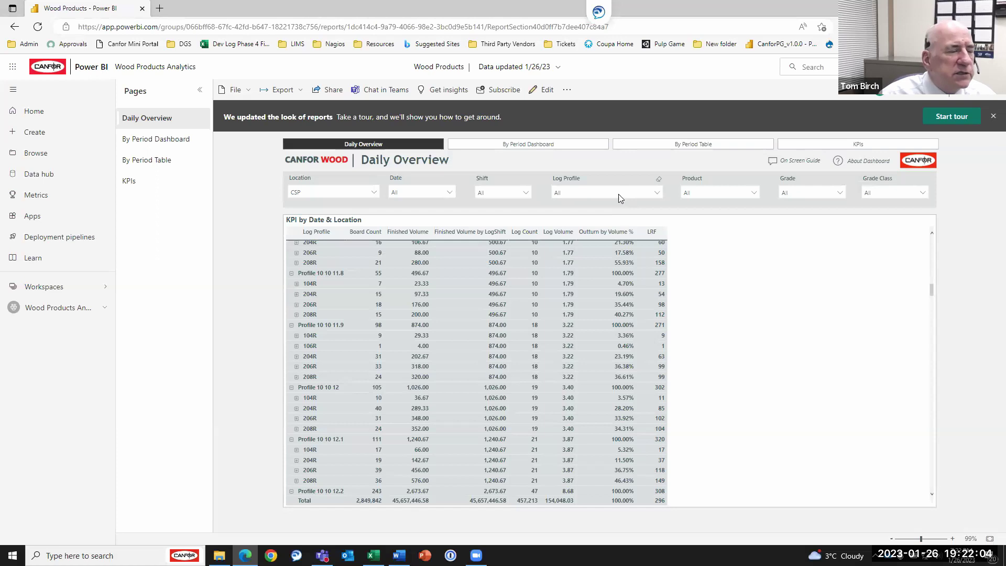
left_click(655, 193)
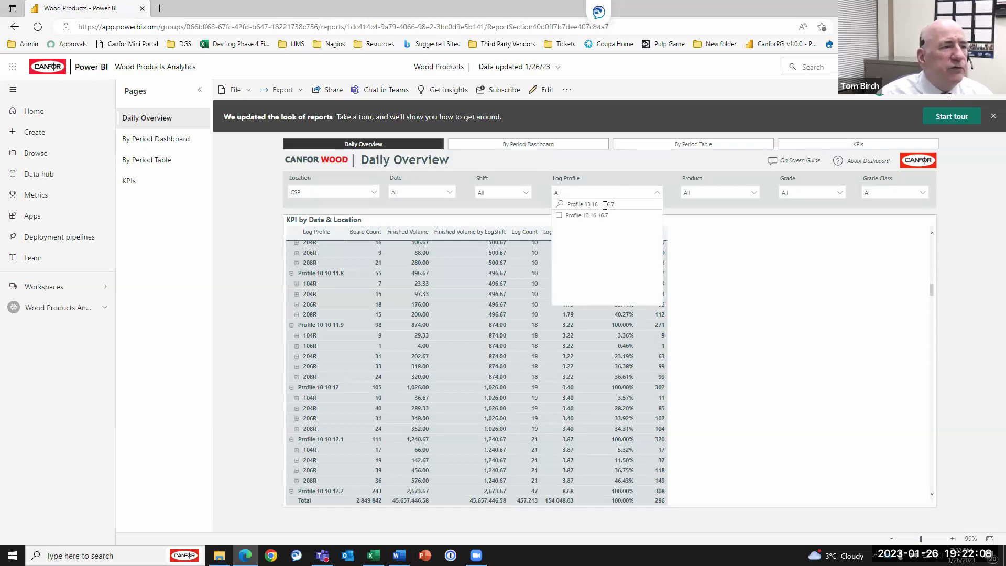
key("BackSpace")
key("BackSpace")
key("BackSpace")
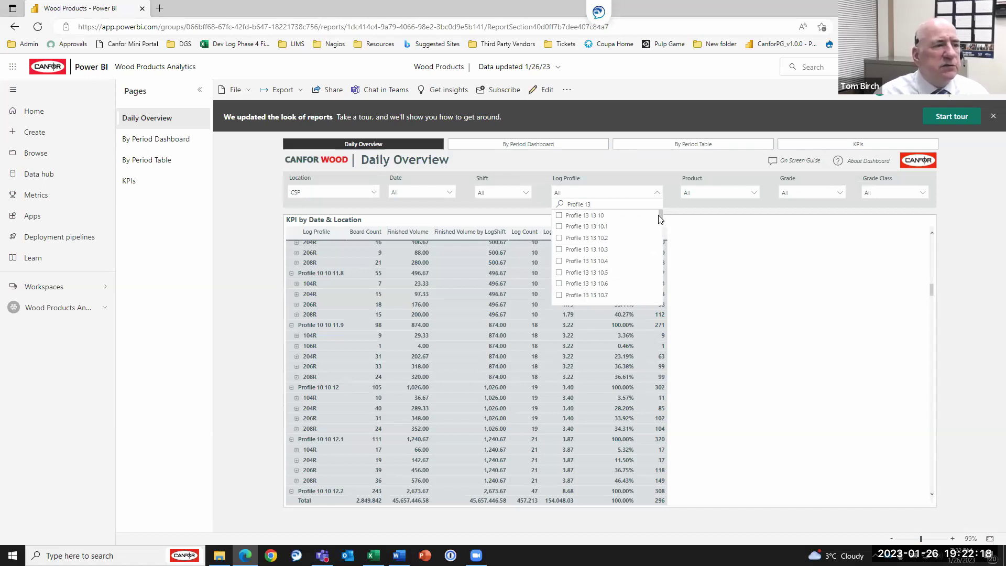
scroll(662, 237, "down", 1)
left_click_drag(662, 238, 663, 309)
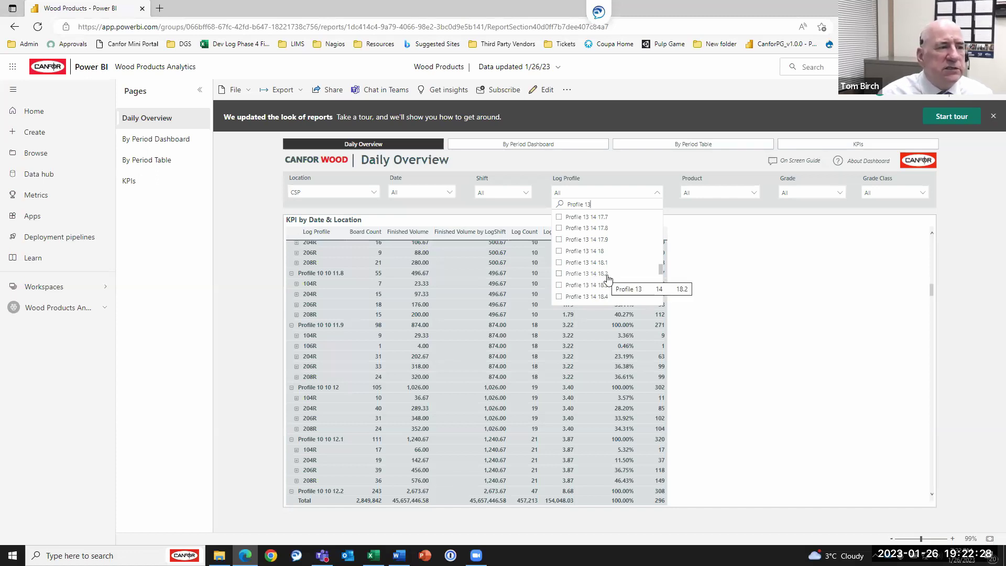
left_click(559, 274)
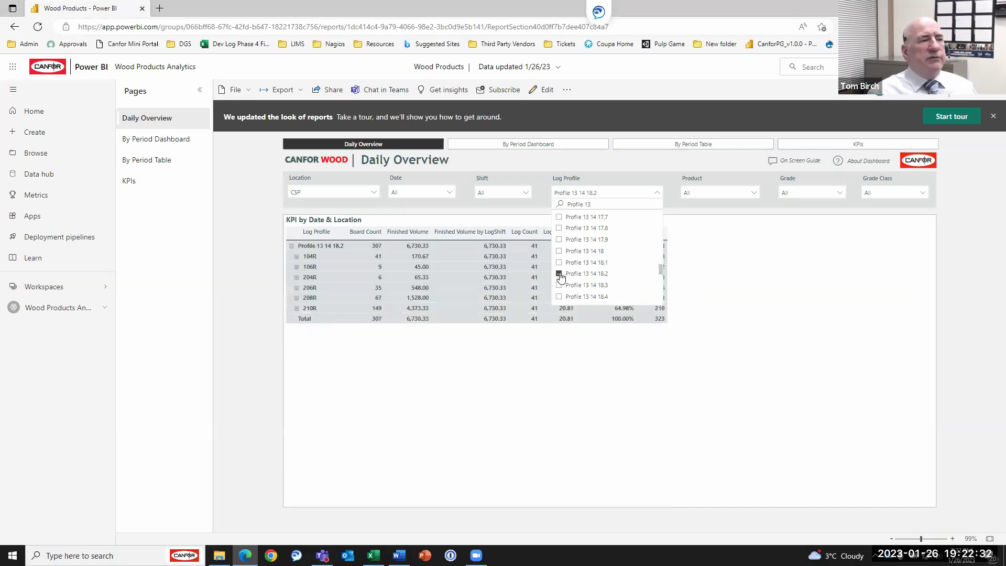
left_click(691, 350)
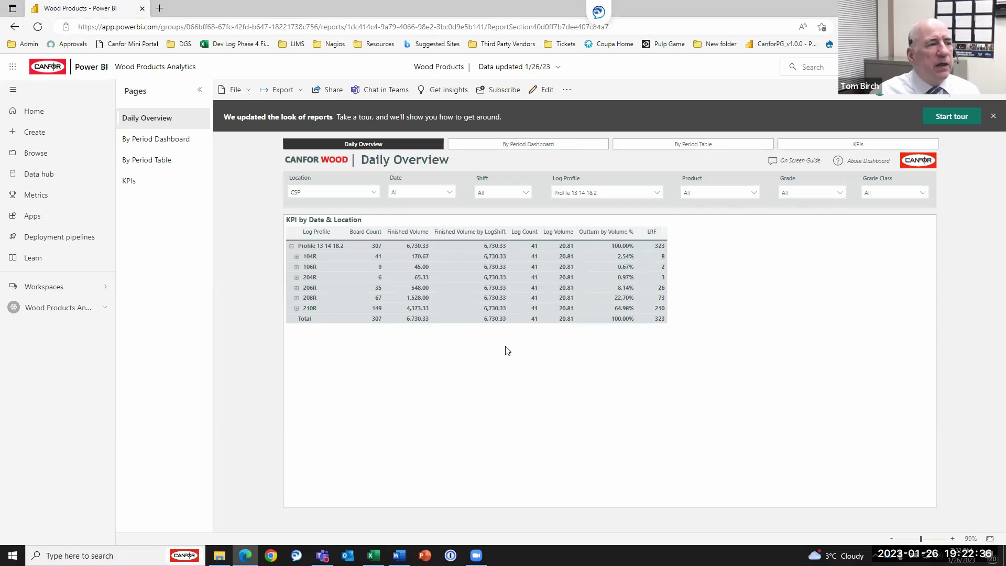
- Clear the Log Profile filter selection so the Daily Overview covers all log profiles again
left_click(649, 195)
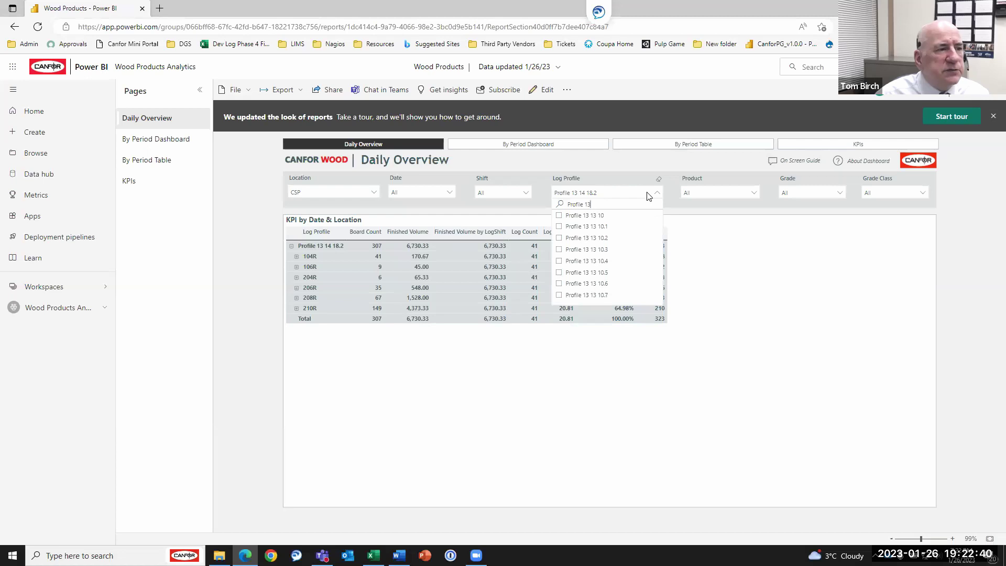
right_click(648, 195)
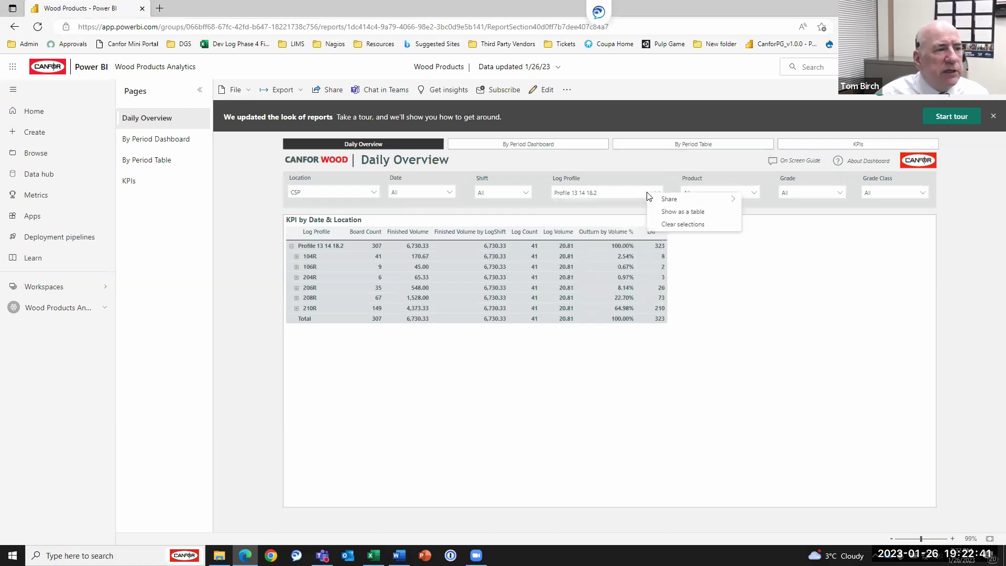
left_click(680, 225)
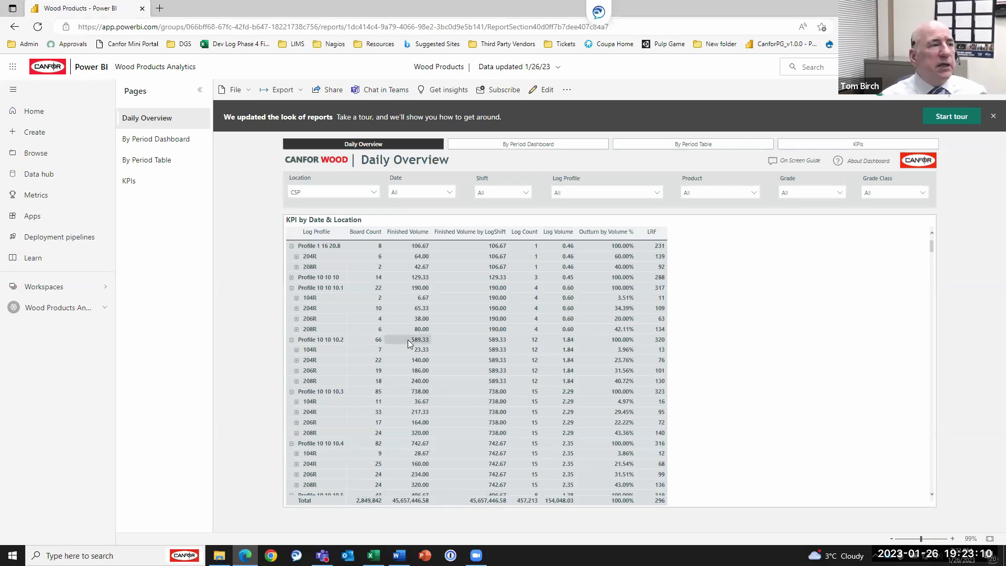
- Open the By Period Dashboard and cross-filter its visuals by the 204R, 206R and 208R size codes together
left_click(564, 145)
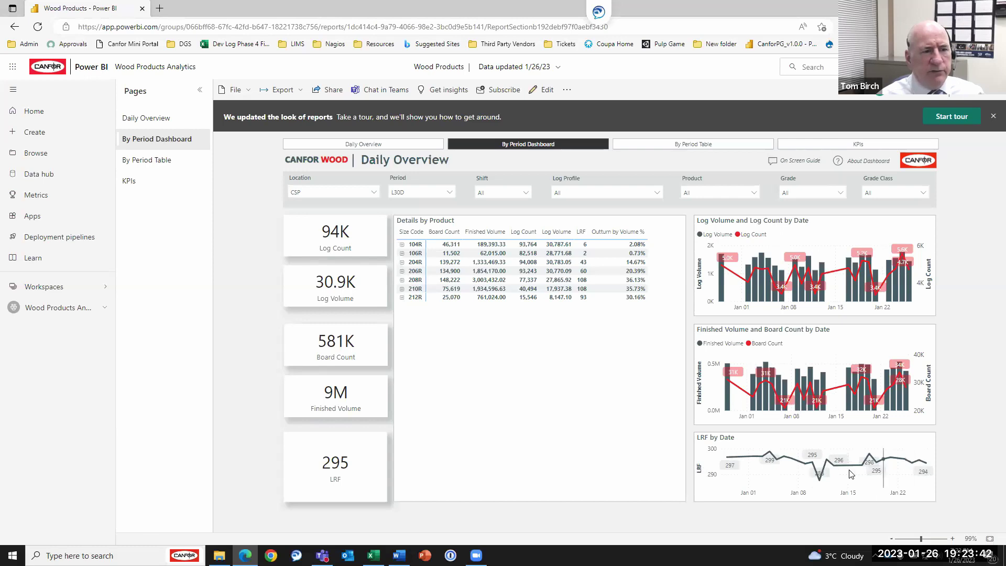
left_click(502, 273)
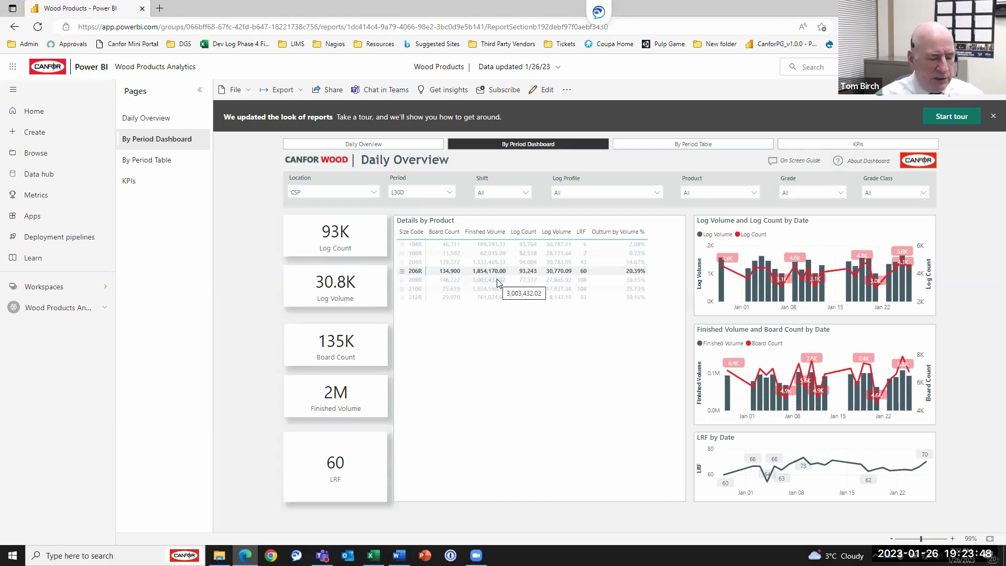
left_click(498, 281, "ctrl")
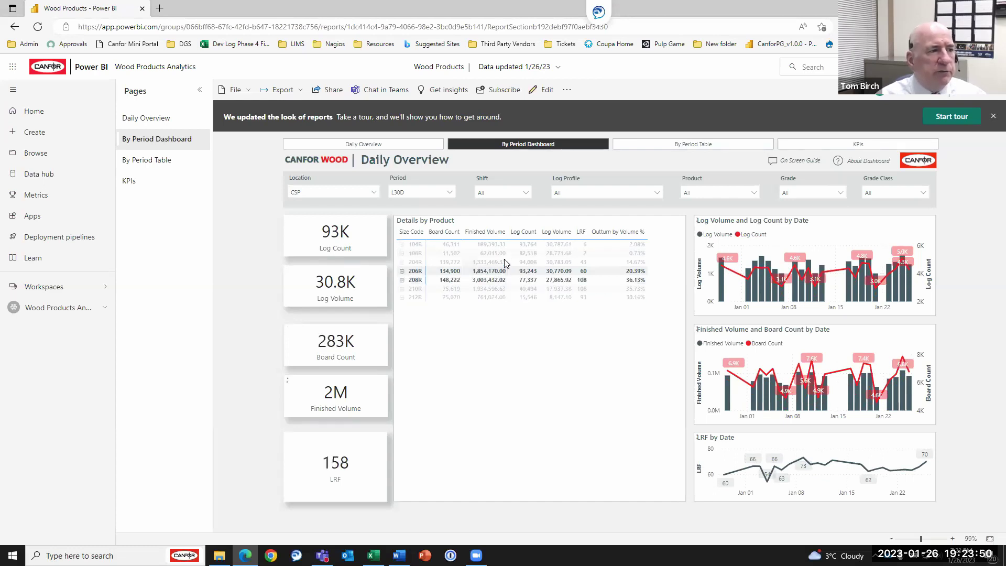
left_click(507, 262, "ctrl")
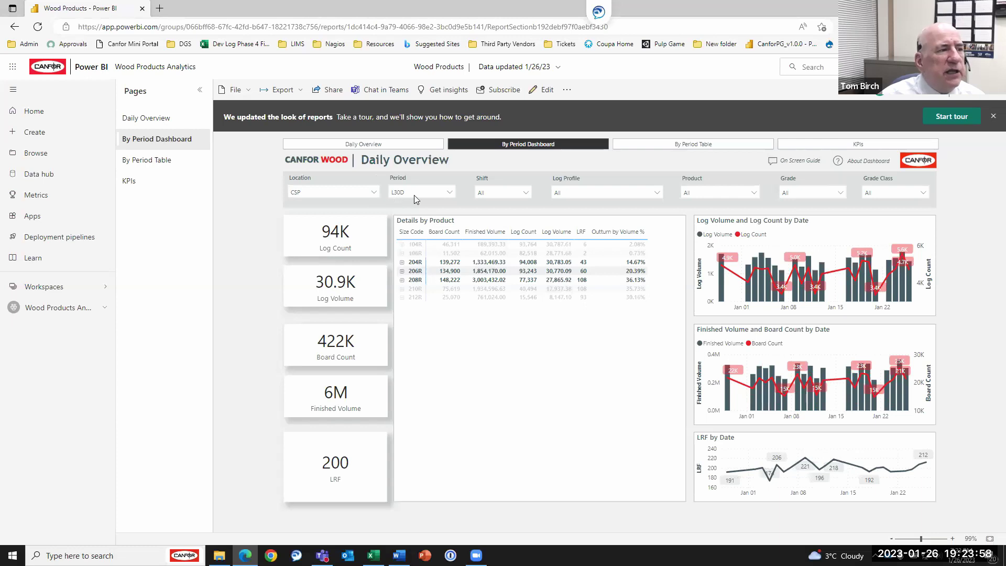
- Set the dashboard's Period filter to YTD
left_click(452, 193)
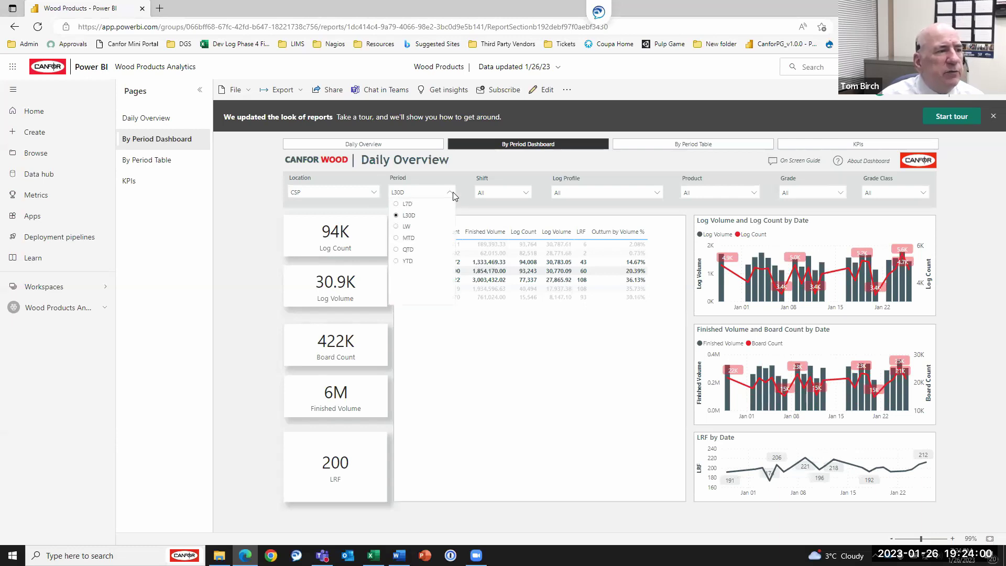
left_click(397, 262)
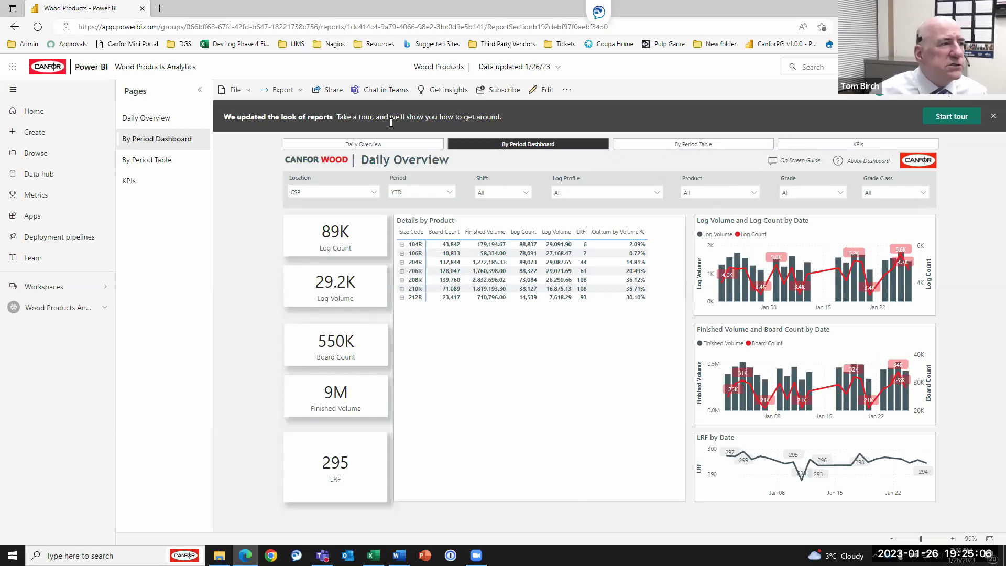
- Export the report with Analyze in Excel and open the resulting workbook in Excel for the web, allowing its queries to run
left_click(284, 91)
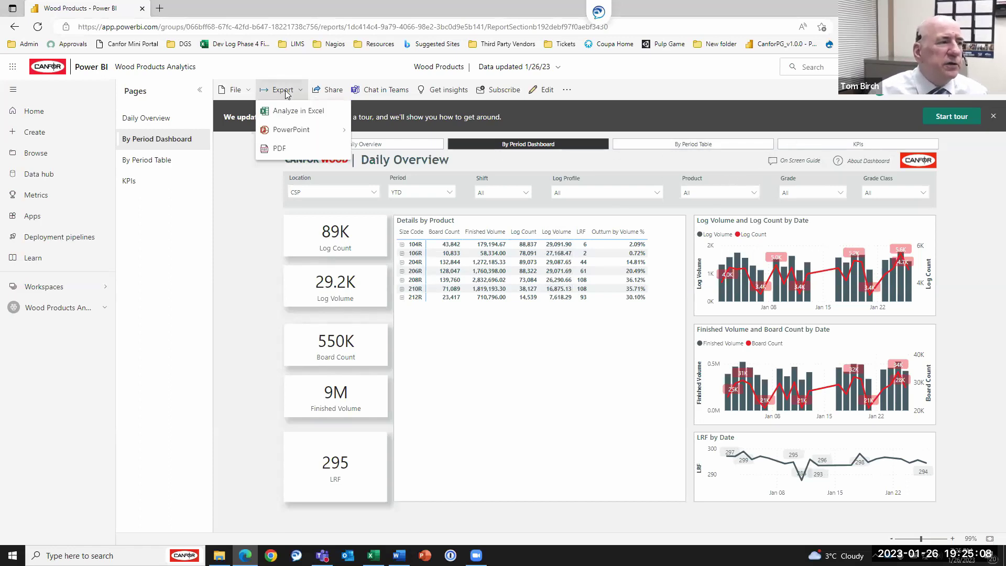
left_click(287, 113)
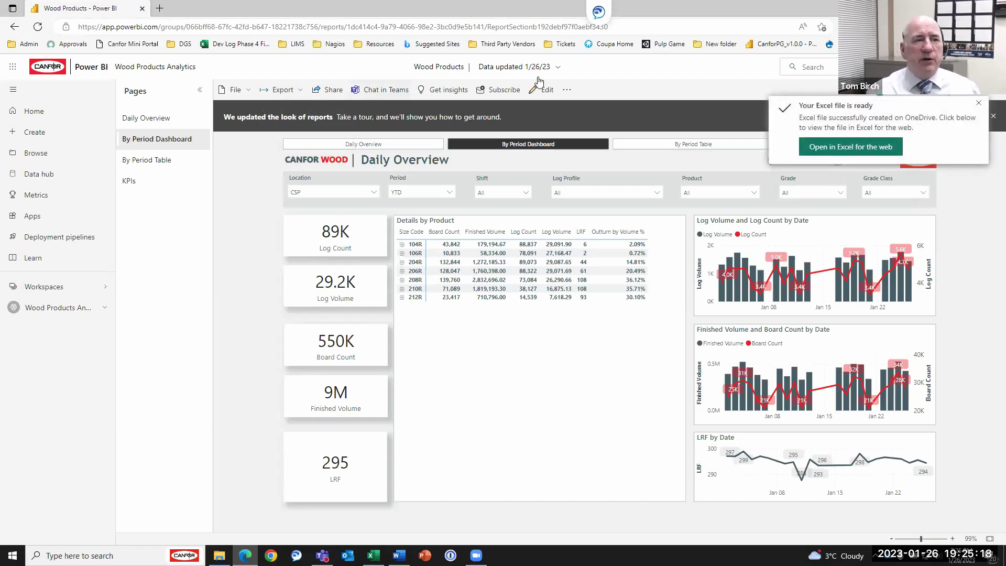
left_click(840, 148)
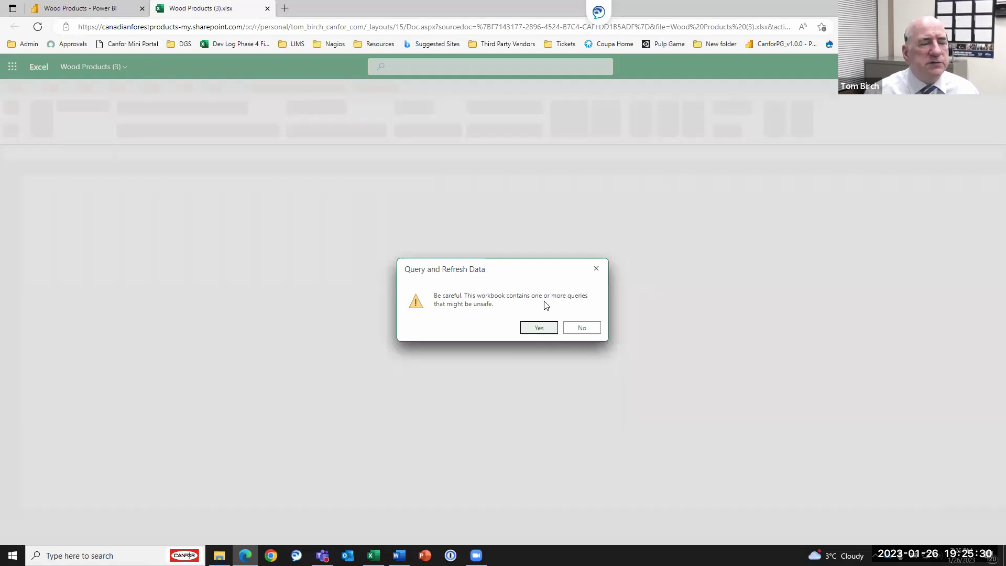
left_click(546, 332)
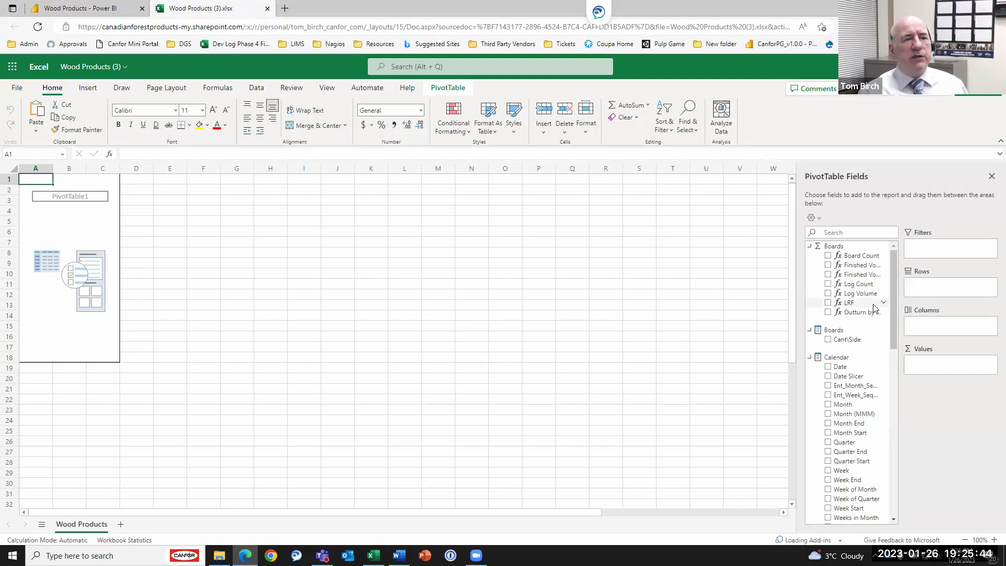
left_click_drag(892, 295, 898, 475)
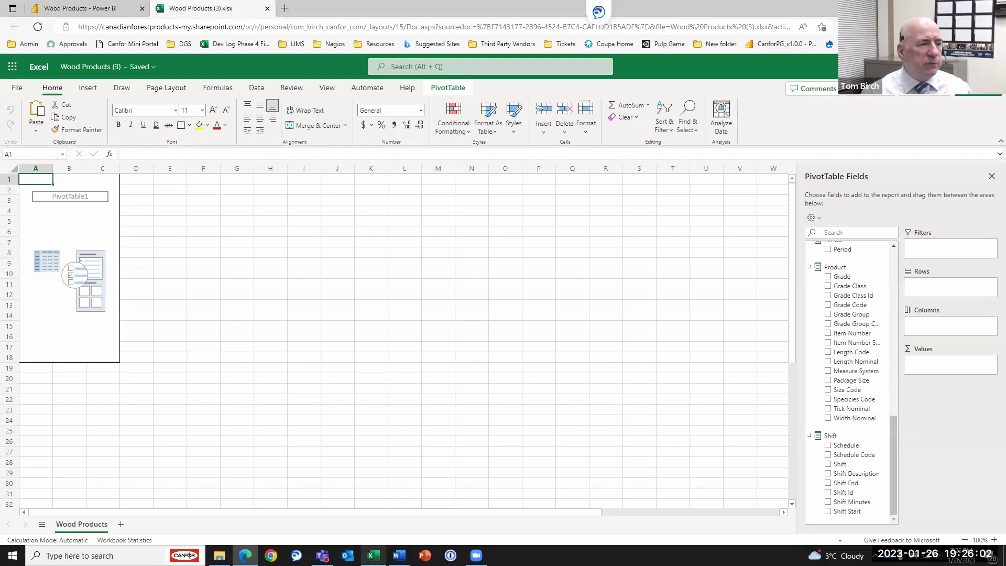
- Switch to the desktop Excel workbook Wood Products.xlsx and review its pivot table of log volume, board count and LRF
left_click(373, 555)
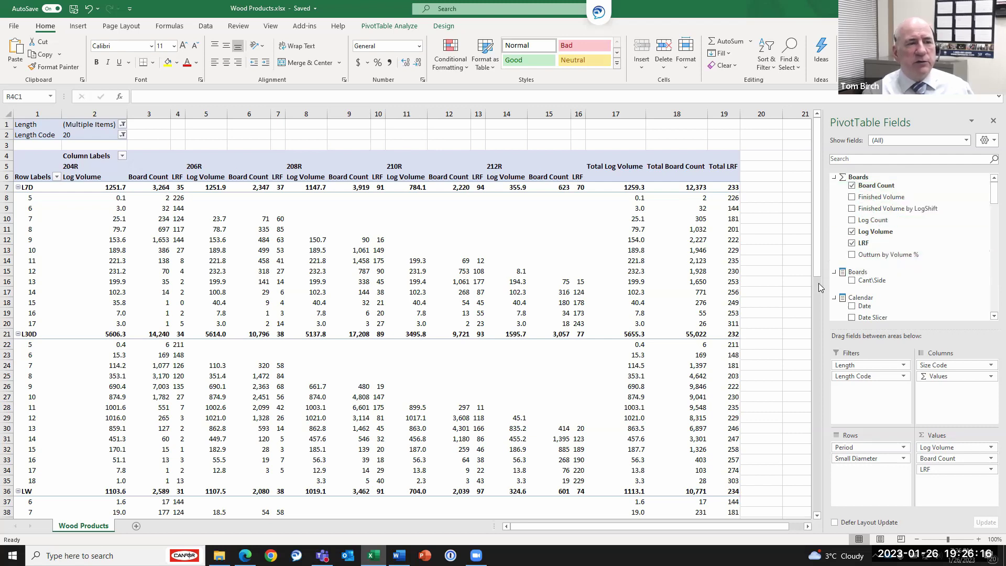
mouse_move(822, 284)
left_mouse_down()
mouse_move(703, 295)
mouse_move(823, 295)
left_mouse_up()
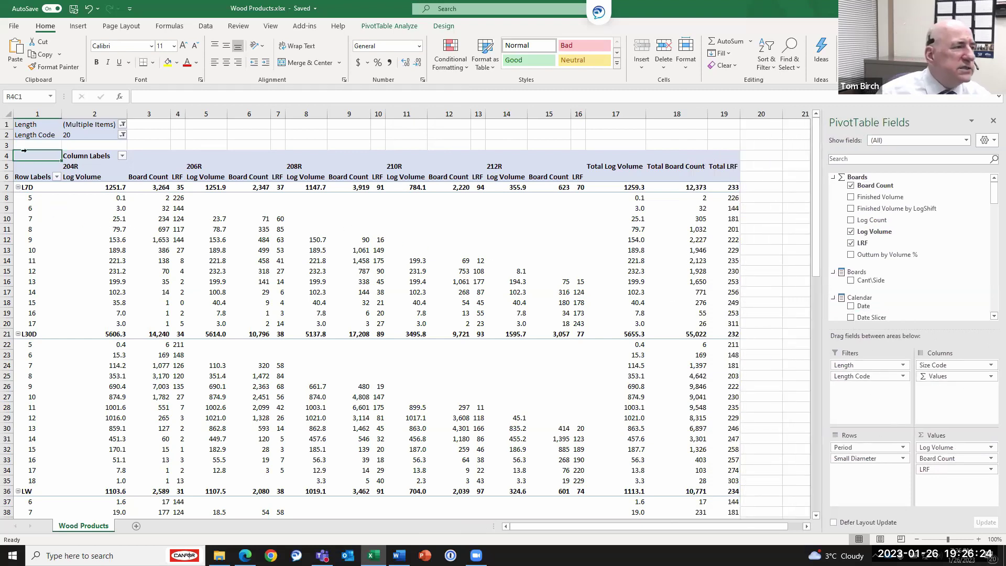
- Try to open the pivot table's Length report filter and dismiss the resulting dialog
left_click(123, 125)
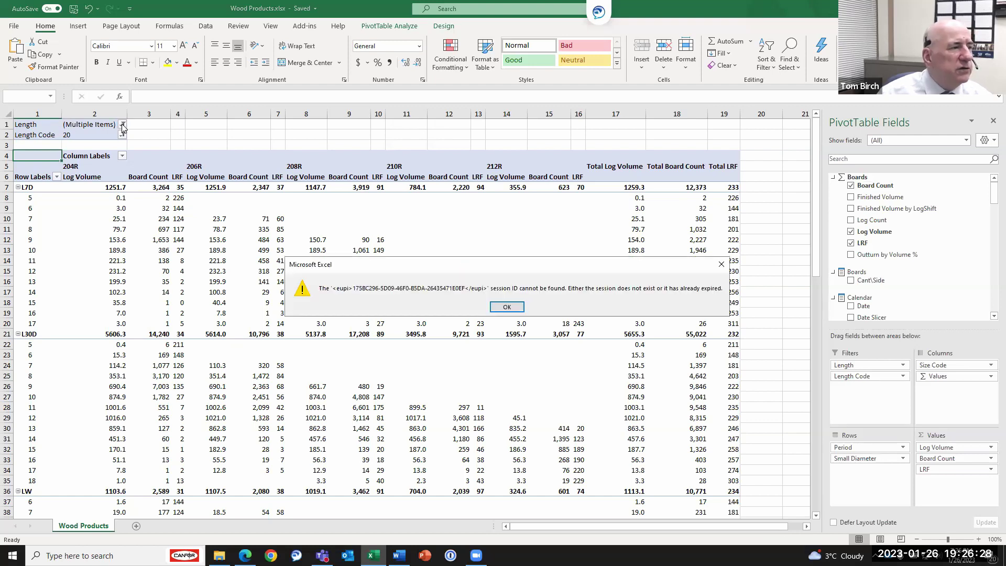
left_click(503, 307)
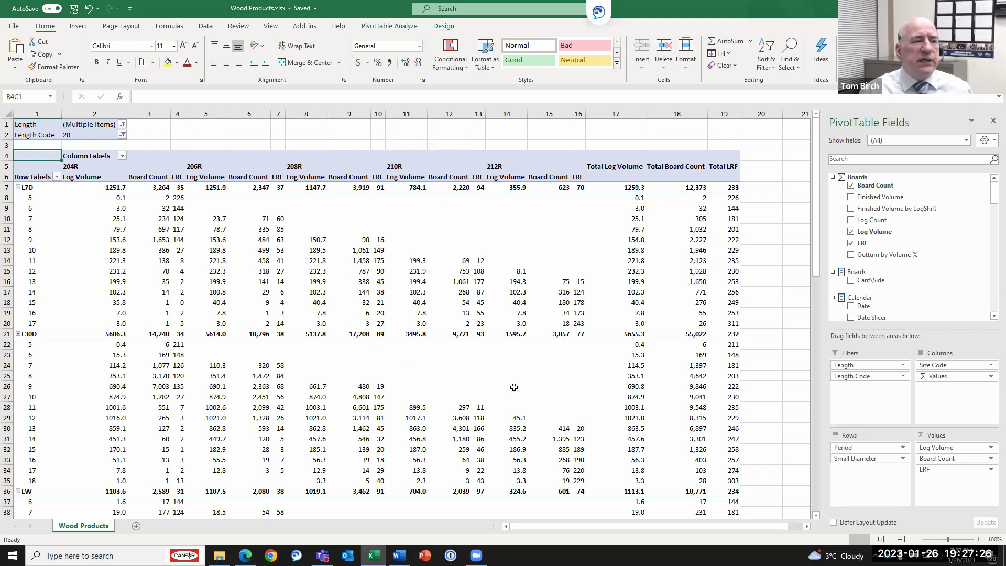
mouse_move(514, 387)
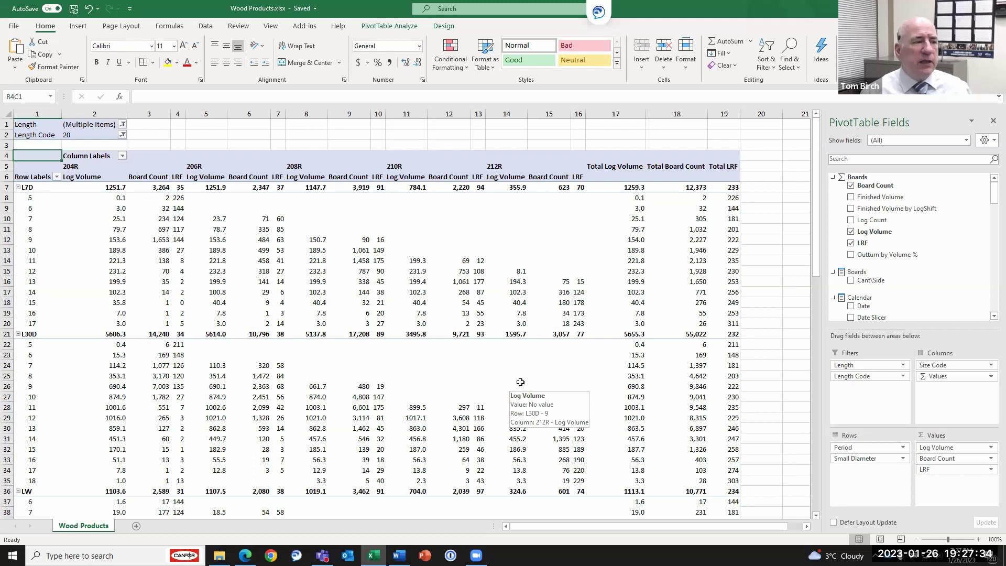
- Locate Wood Products.xlsx in the Desktop's Working folder in File Explorer, then close the folder window
left_click(219, 555)
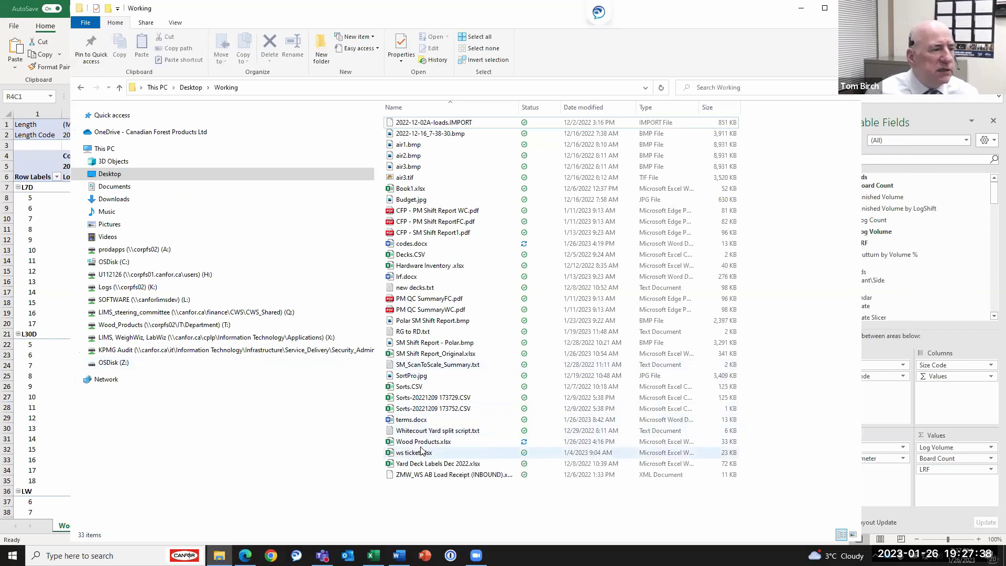
left_click(424, 444)
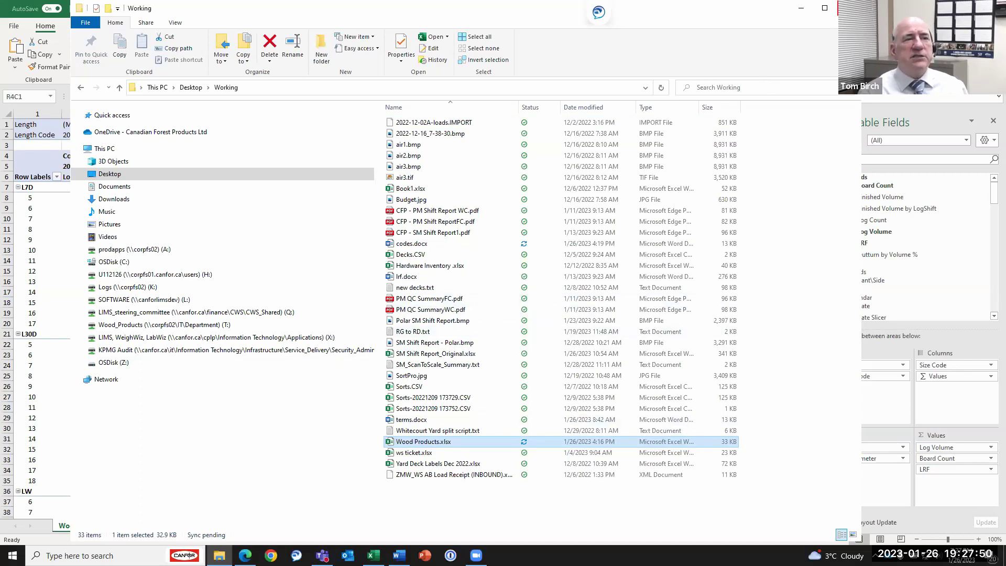
left_click(847, 8)
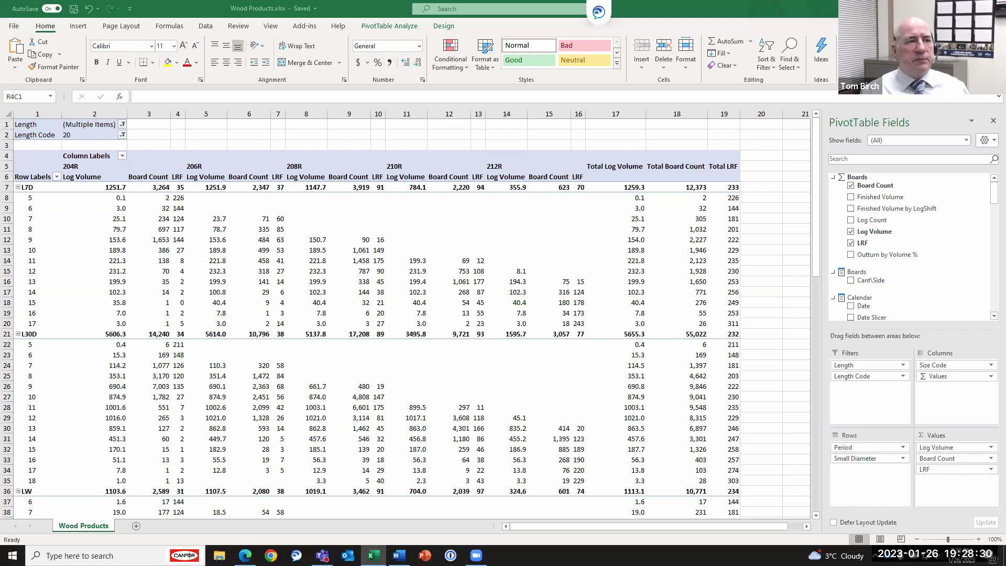
- Switch back to the browser and return to the Wood Products report in Power BI
key("alt+Tab")
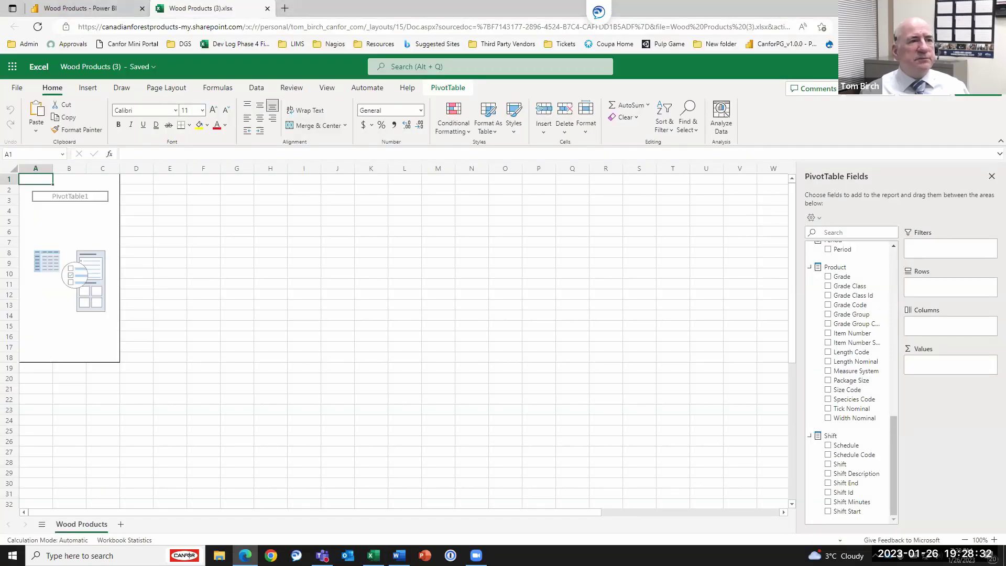
left_click(97, 8)
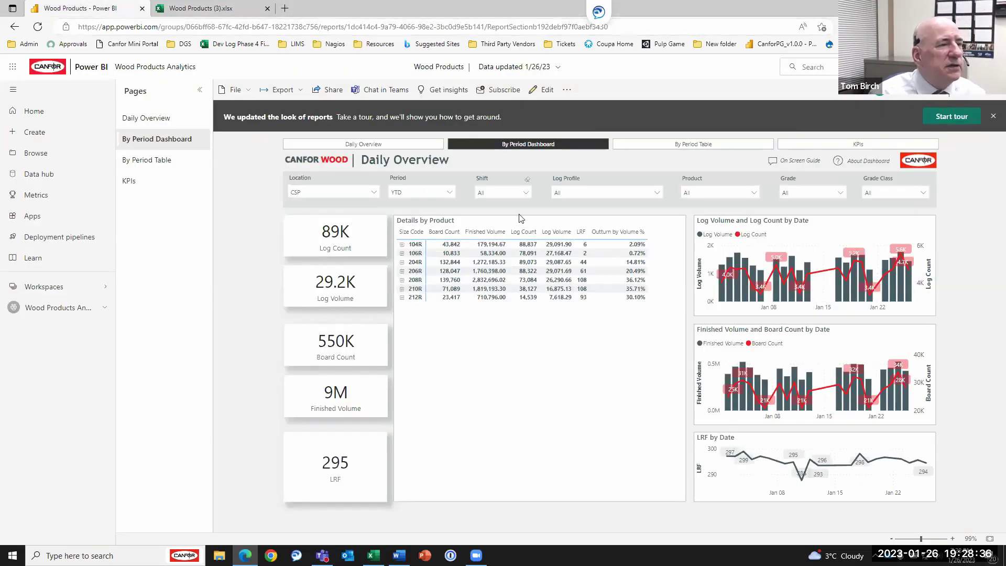